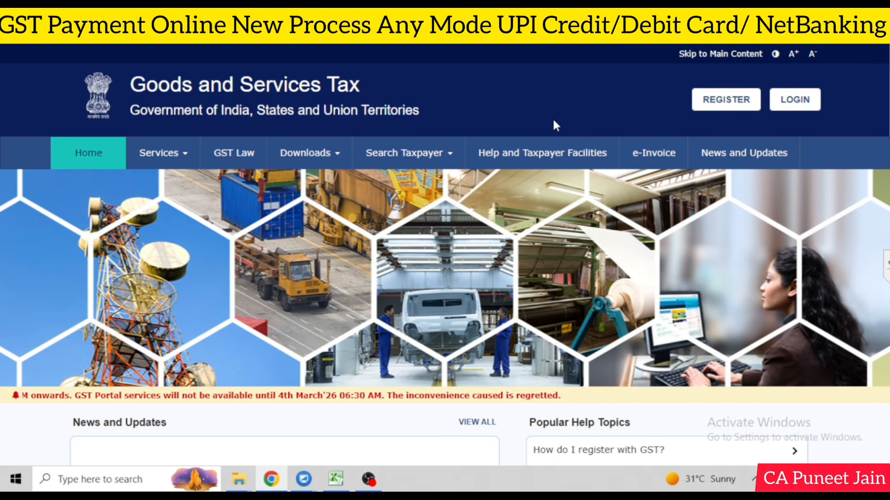
# Log in to the GST portal and start a new challan with the reason Any other payment
pyautogui.click(811, 100)
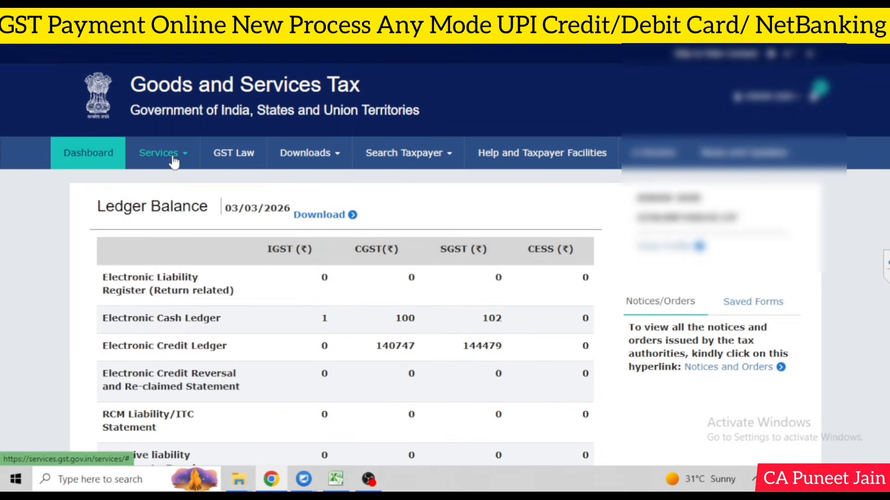
pyautogui.click(178, 159)
pyautogui.moveTo(273, 185)
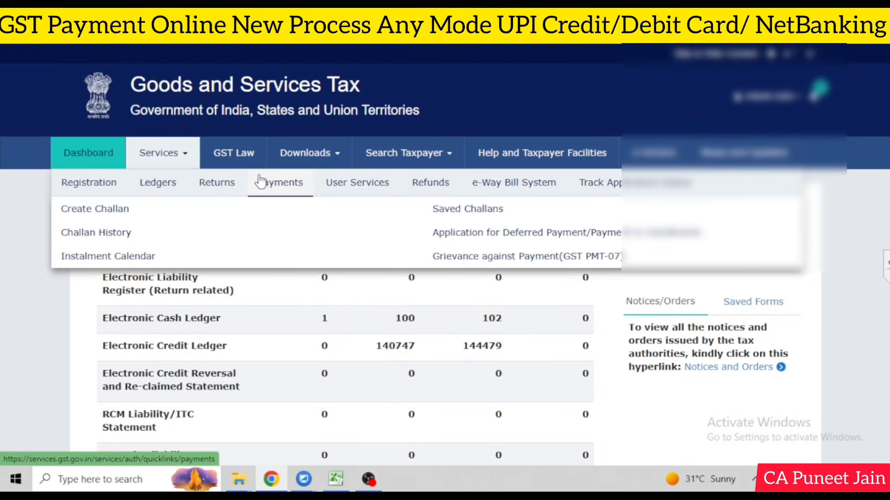
pyautogui.click(110, 207)
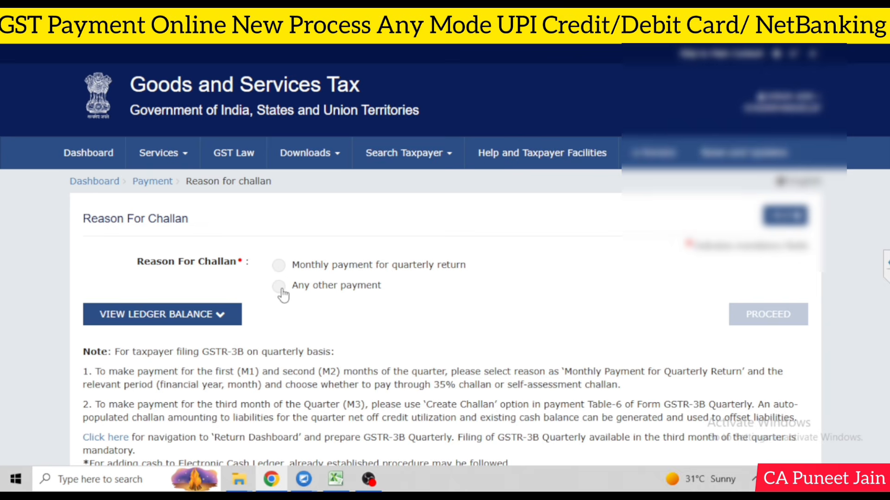
pyautogui.click(279, 287)
pyautogui.click(783, 317)
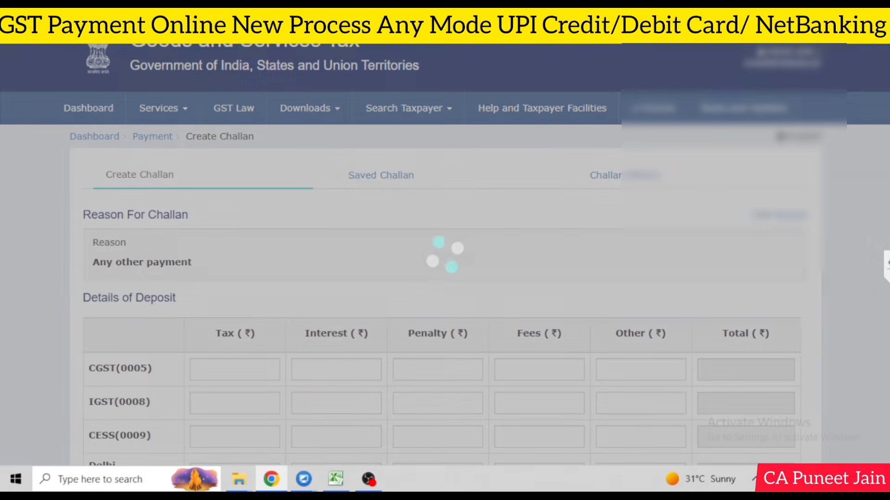
pyautogui.scroll(-1, 445, 255)
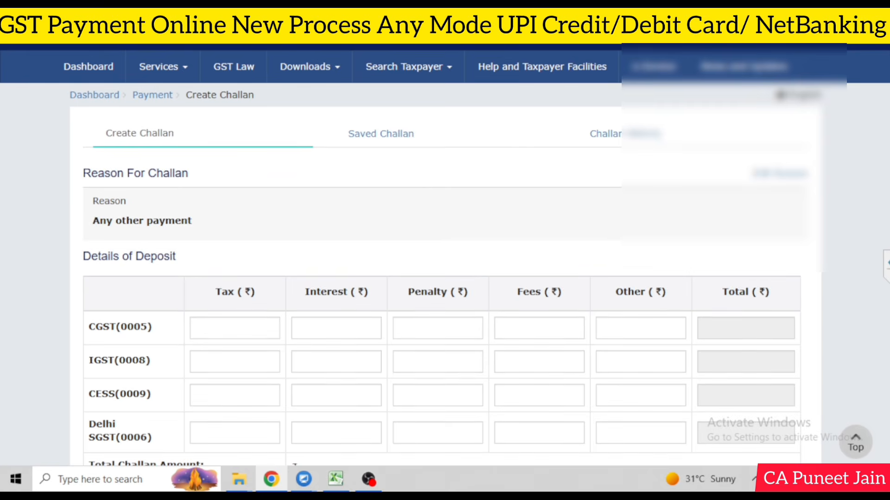
pyautogui.scroll(-1, 445, 255)
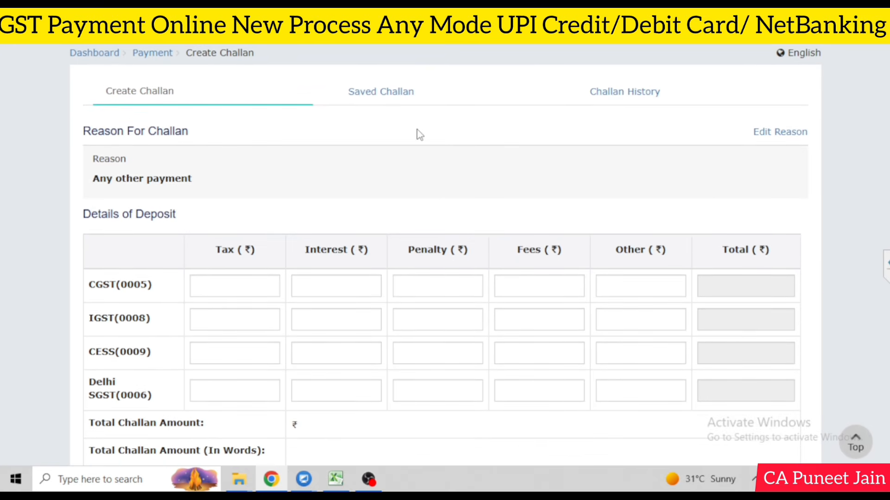
# Enter a tax amount of 100 for both CGST(0005) and Delhi SGST(0006) in the deposit details
pyautogui.click(226, 279)
pyautogui.write('100')
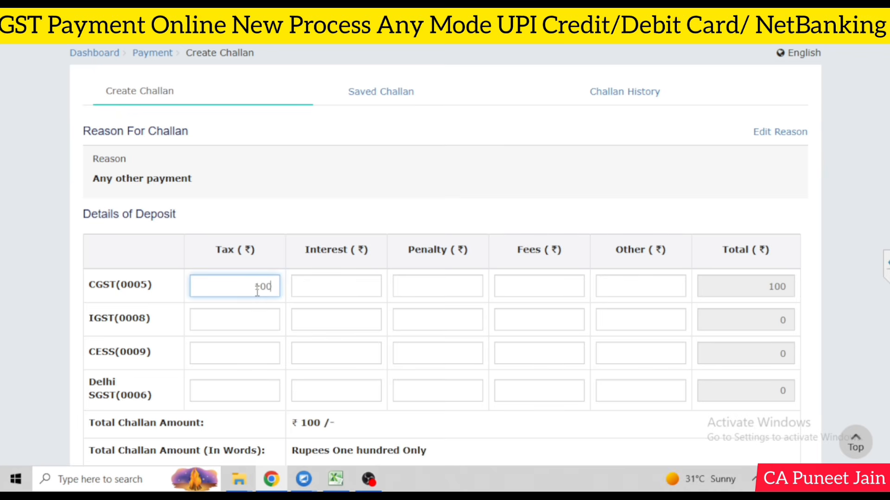
pyautogui.click(259, 394)
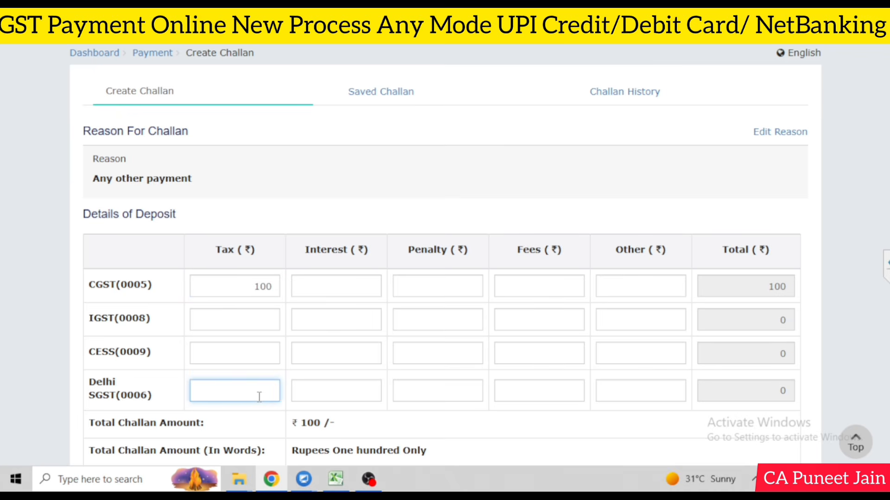
pyautogui.write('100')
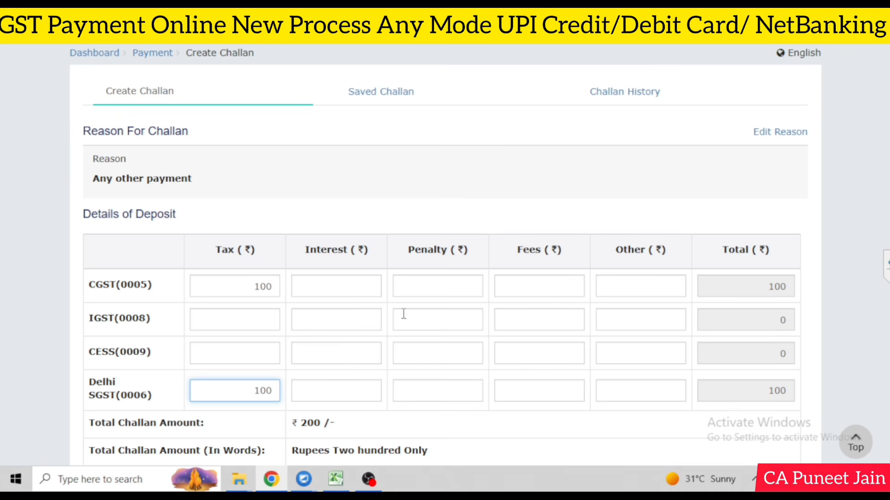
pyautogui.click(257, 258)
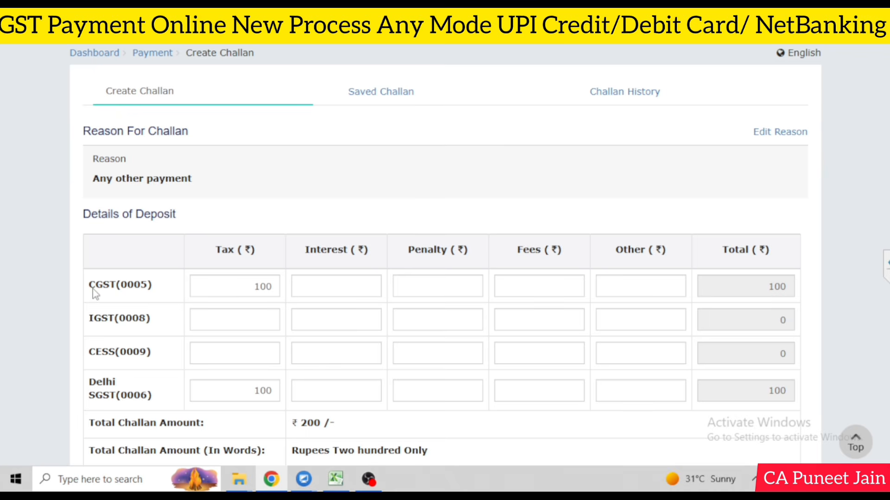
pyautogui.moveTo(90, 288); pyautogui.dragTo(159, 285)
pyautogui.click(155, 299)
pyautogui.click(379, 284)
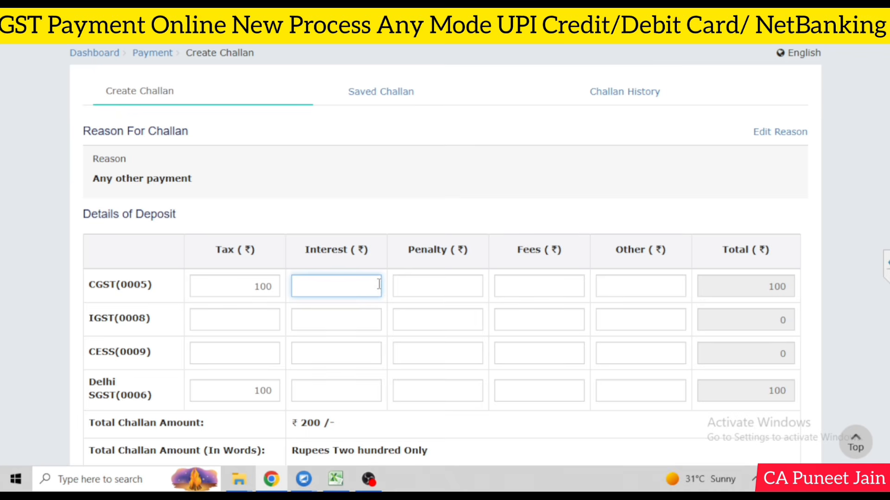
pyautogui.click(475, 290)
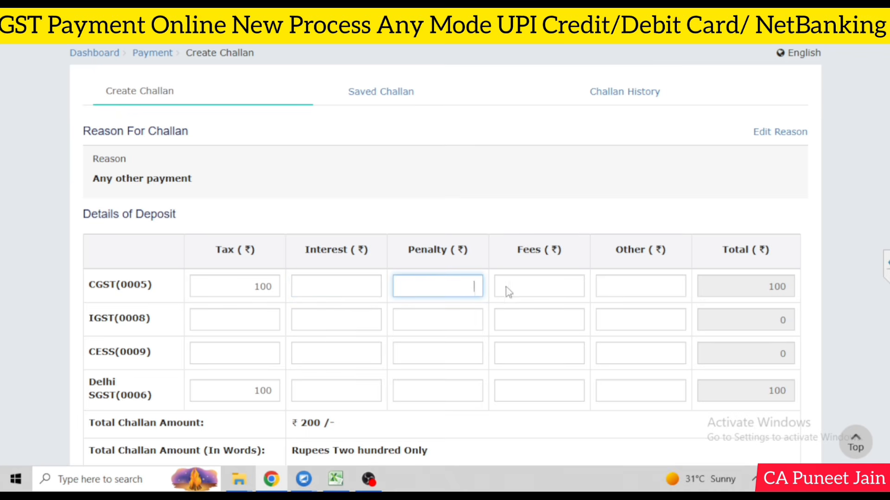
# Enter fees of 300 for both CGST(0005) and Delhi SGST(0006) in the deposit details
pyautogui.click(554, 281)
pyautogui.write('300')
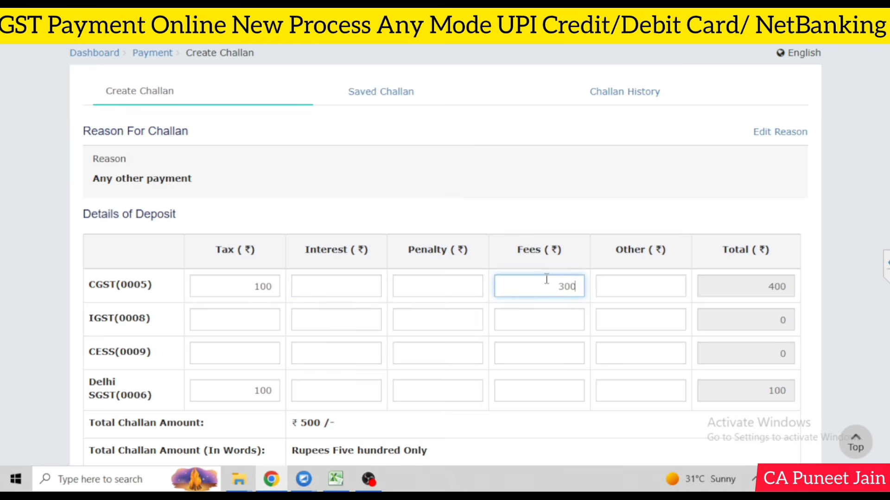
pyautogui.click(547, 400)
pyautogui.write('300')
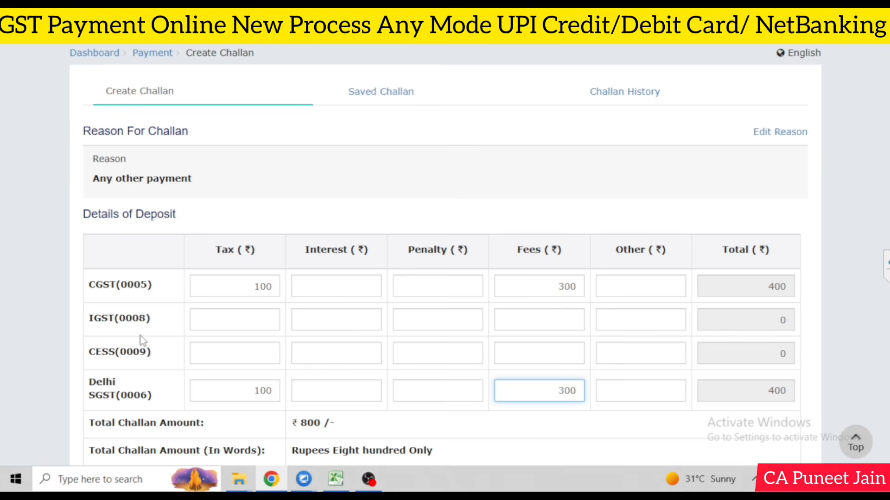
# Set the tax amounts for CGST(0005) and Delhi SGST(0006) to 0
pyautogui.moveTo(243, 286); pyautogui.dragTo(289, 287)
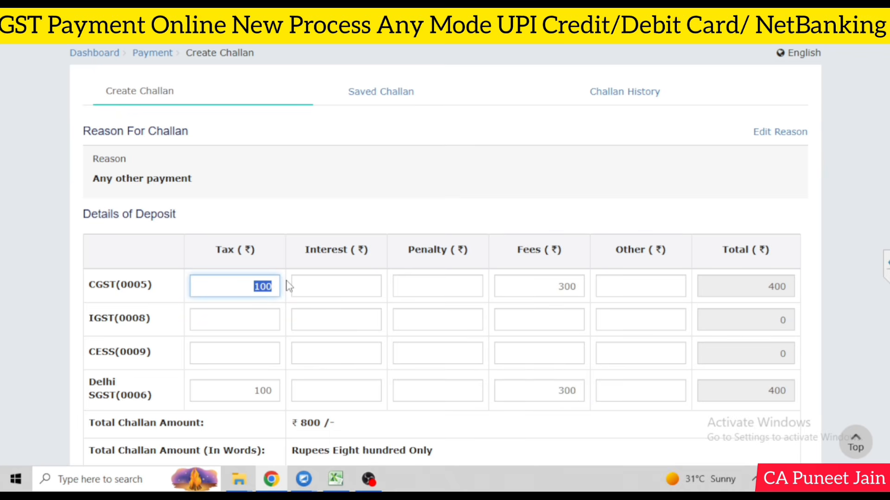
pyautogui.write('0')
pyautogui.moveTo(252, 388); pyautogui.dragTo(290, 397)
pyautogui.write('0')
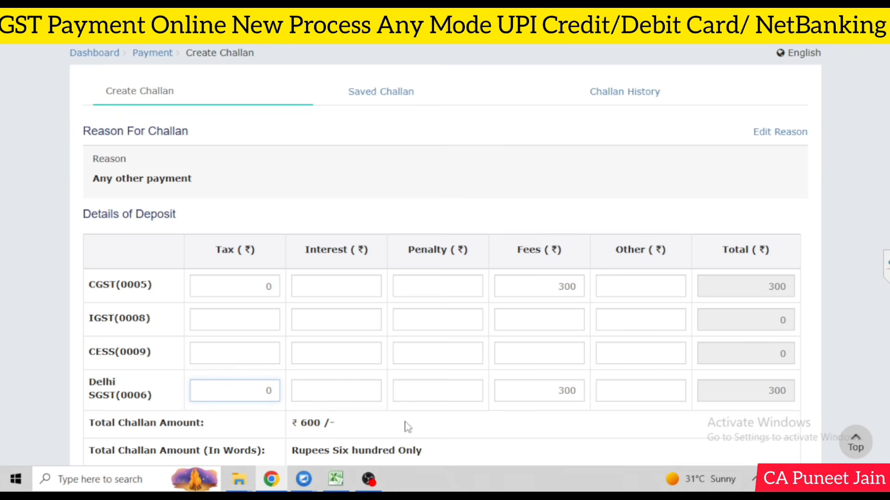
# Choose E-Payment as the payment mode and generate the challan
pyautogui.scroll(-4, 280, 372)
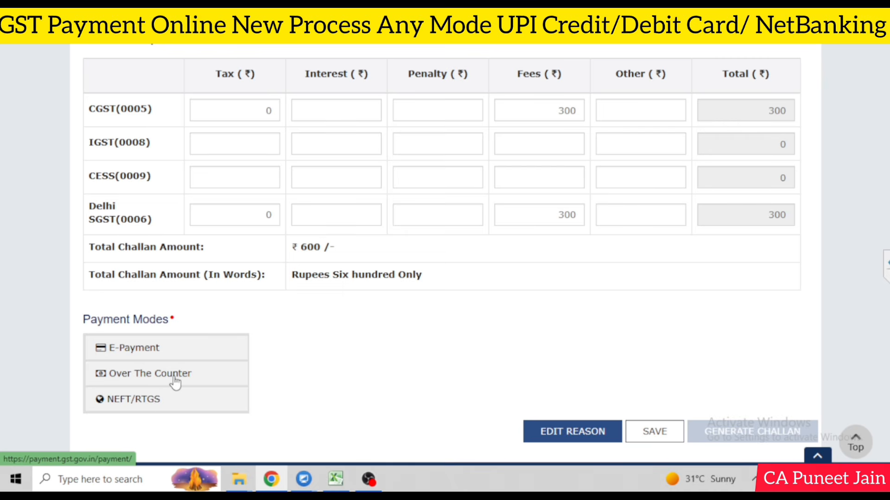
pyautogui.click(193, 355)
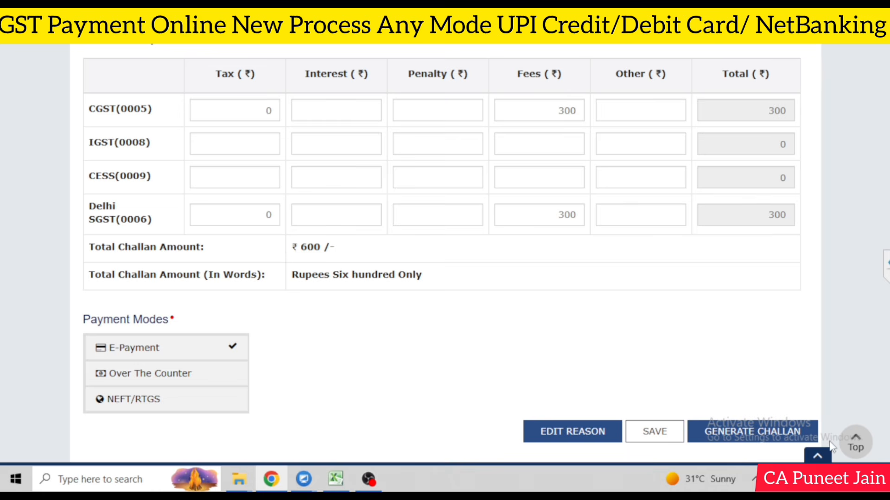
pyautogui.click(739, 444)
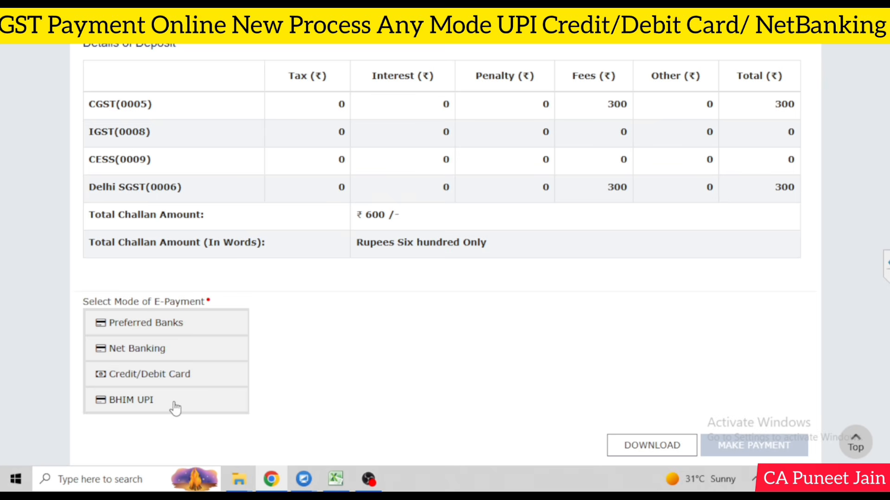
# Choose Net Banking through AXIS BANK as the e-payment mode and agree to the terms and conditions
pyautogui.click(220, 358)
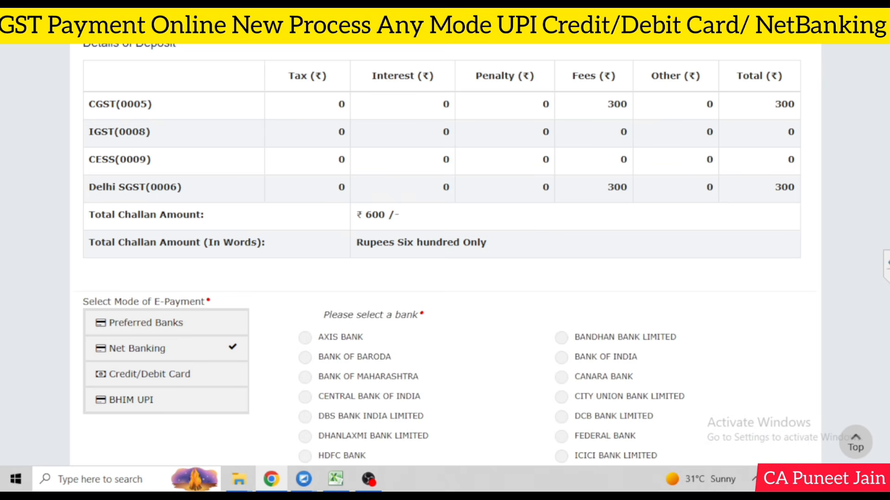
pyautogui.scroll(-5, 859, 287)
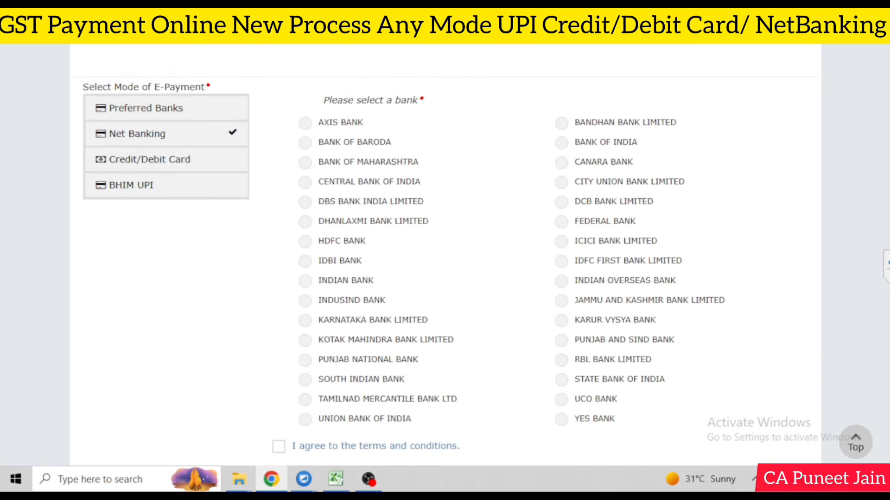
pyautogui.click(305, 118)
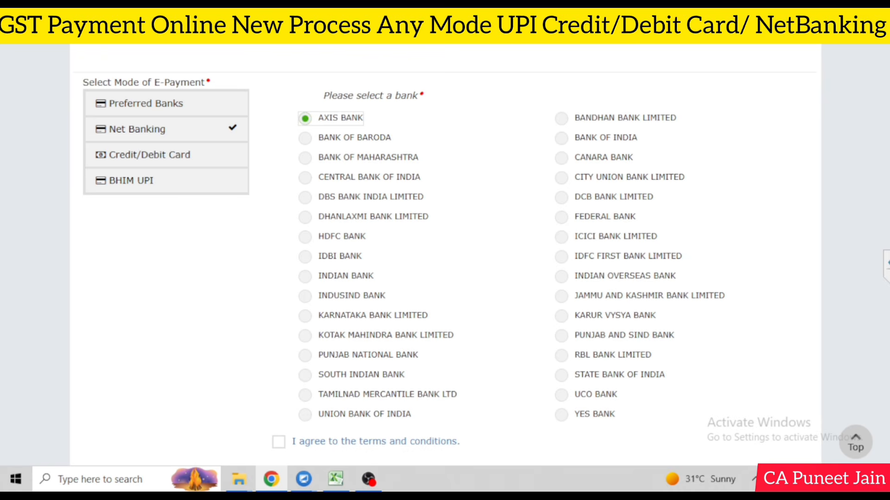
pyautogui.scroll(-2, 306, 121)
pyautogui.click(279, 360)
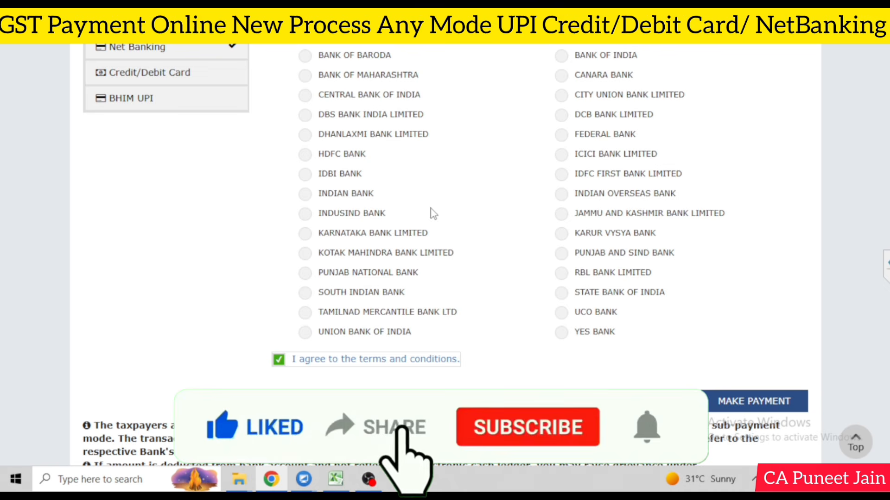
# Switch the e-payment mode to Credit/Debit Card with HDFC BANK as the bank
pyautogui.click(206, 75)
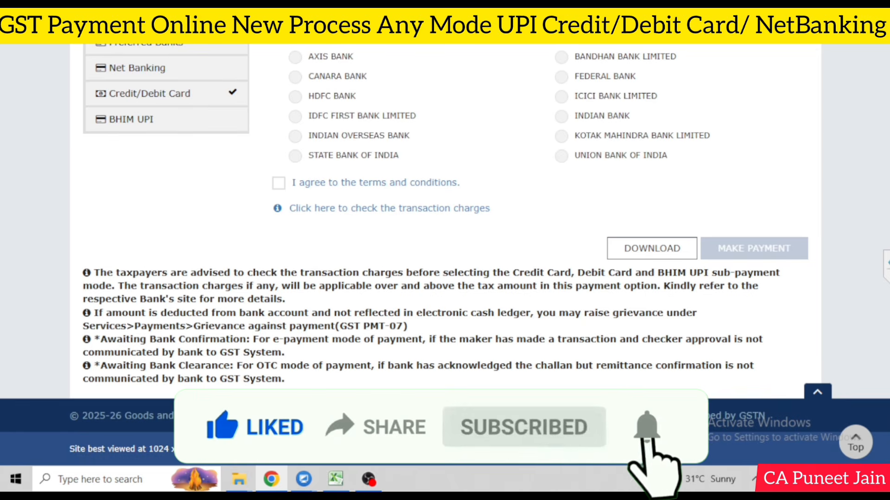
pyautogui.scroll(2, 623, 190)
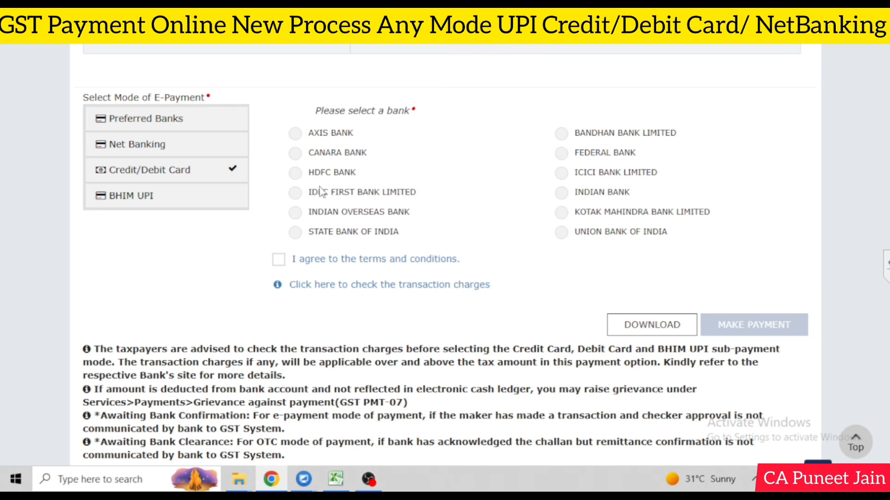
pyautogui.click(296, 173)
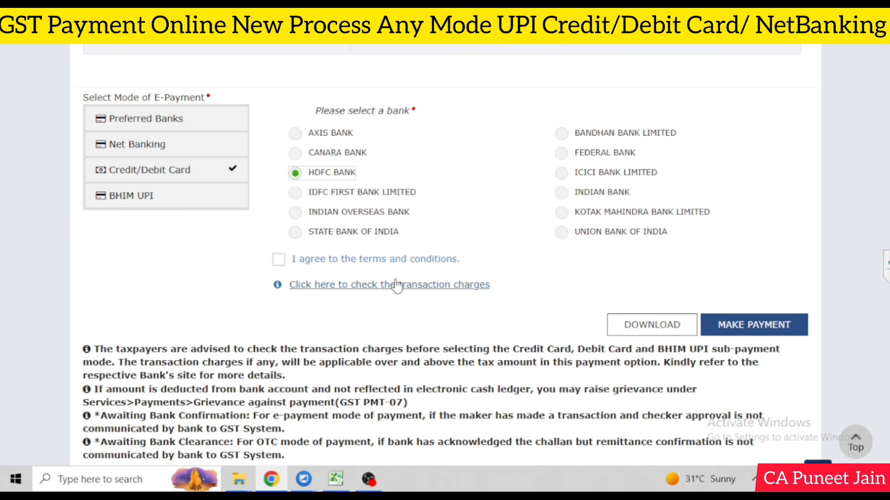
# Examine HDFC BANK's payment gateway charges and the bank-wise list of transaction charge links
pyautogui.click(447, 286)
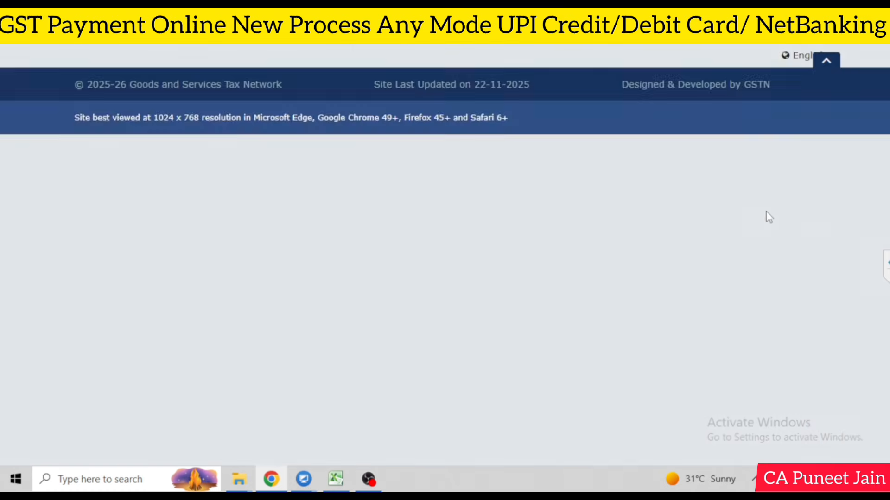
pyautogui.scroll(-3, 458, 116)
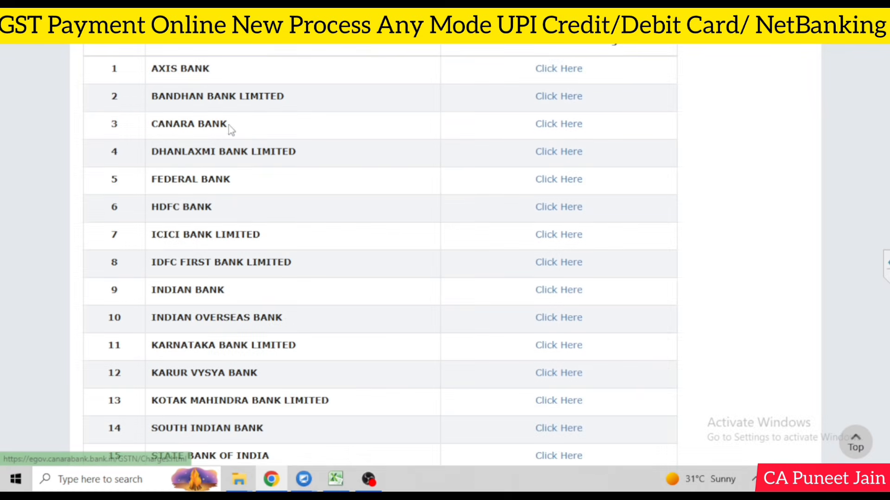
pyautogui.click(552, 209)
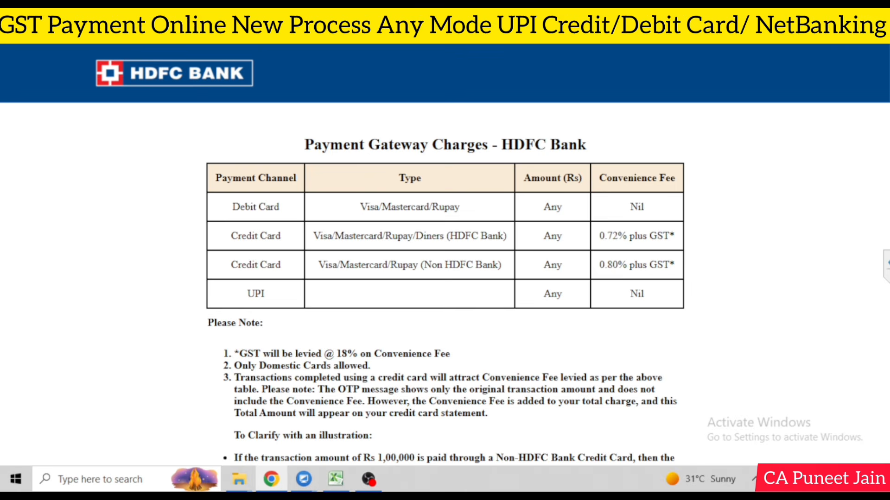
pyautogui.hotkey('ctrl', 'w')
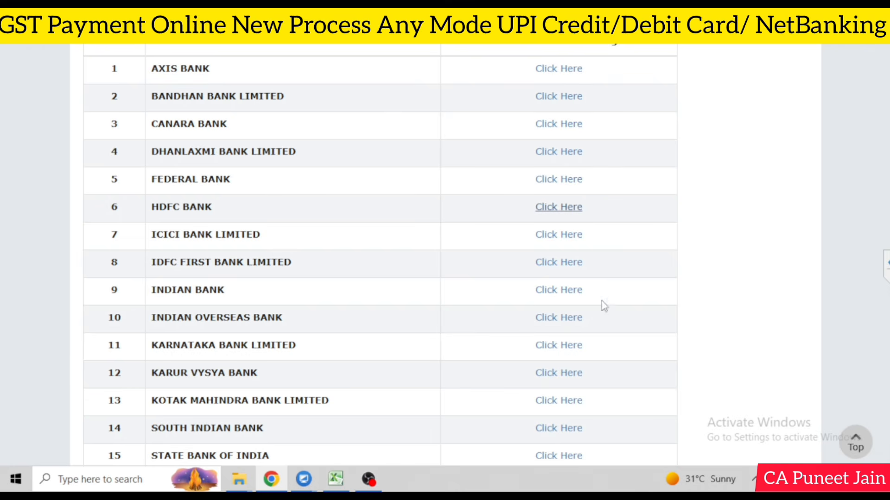
pyautogui.scroll(-1, 380, 255)
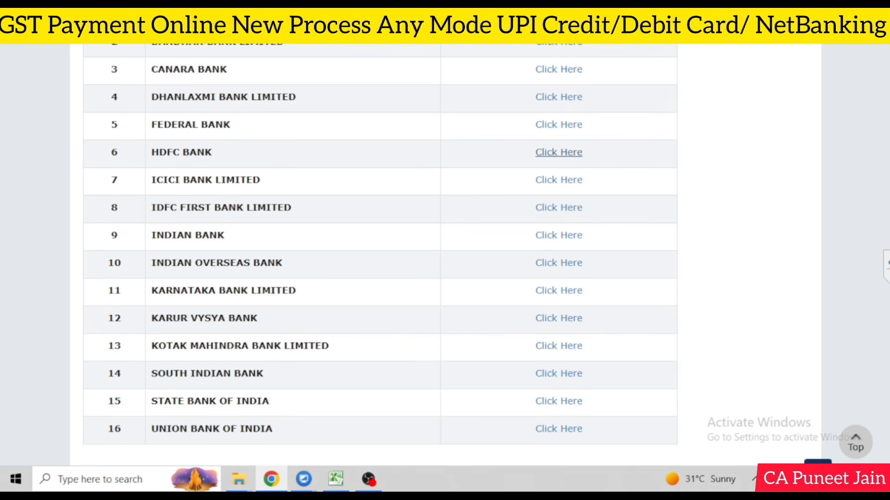
pyautogui.scroll(-1, 380, 232)
pyautogui.scroll(2, 886, 198)
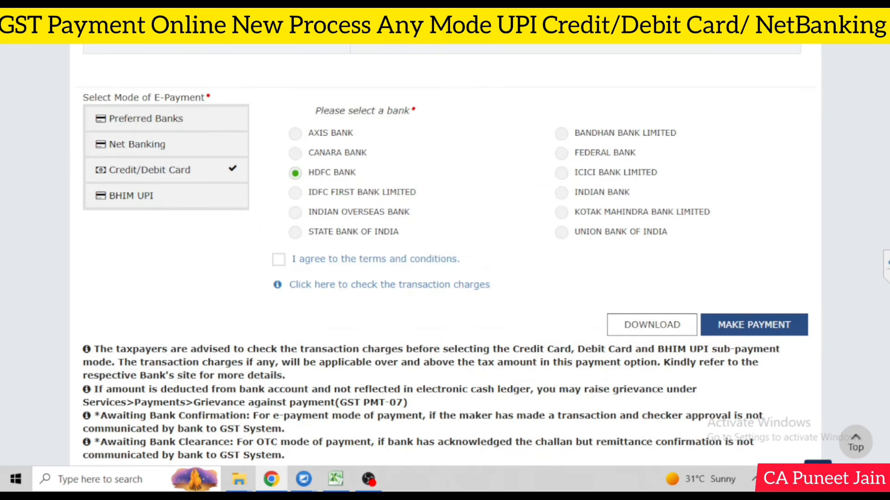
# Choose BHIM UPI through HDFC BANK, agree to the terms and conditions, and proceed to make the payment
pyautogui.click(162, 198)
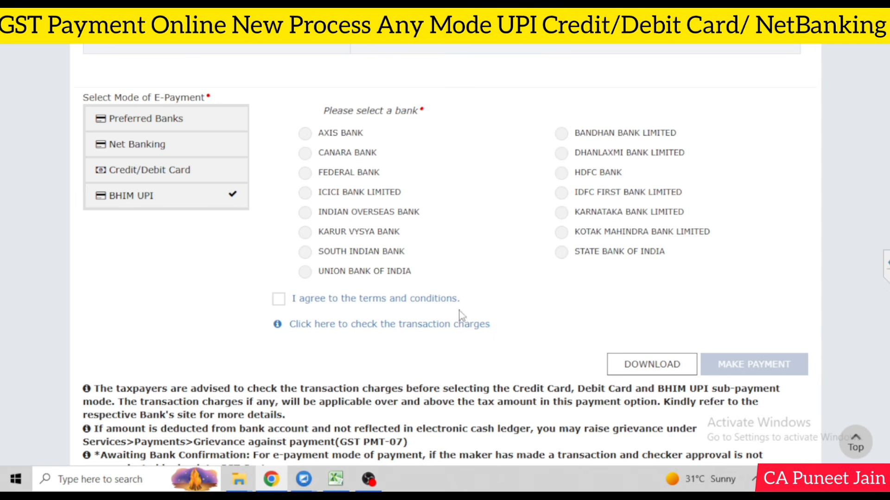
pyautogui.click(561, 174)
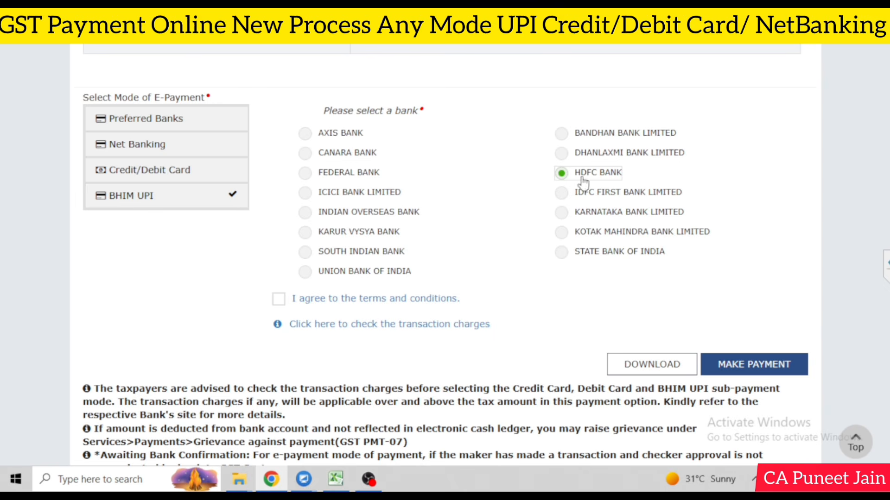
pyautogui.click(278, 300)
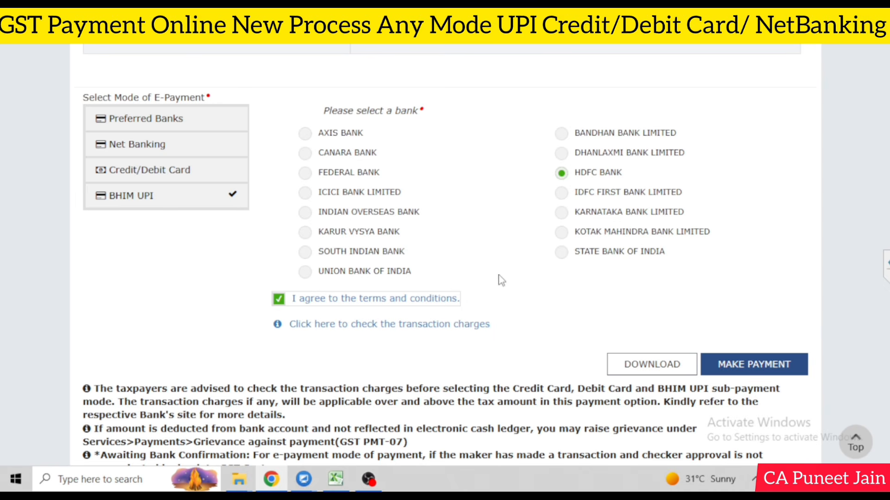
pyautogui.click(758, 368)
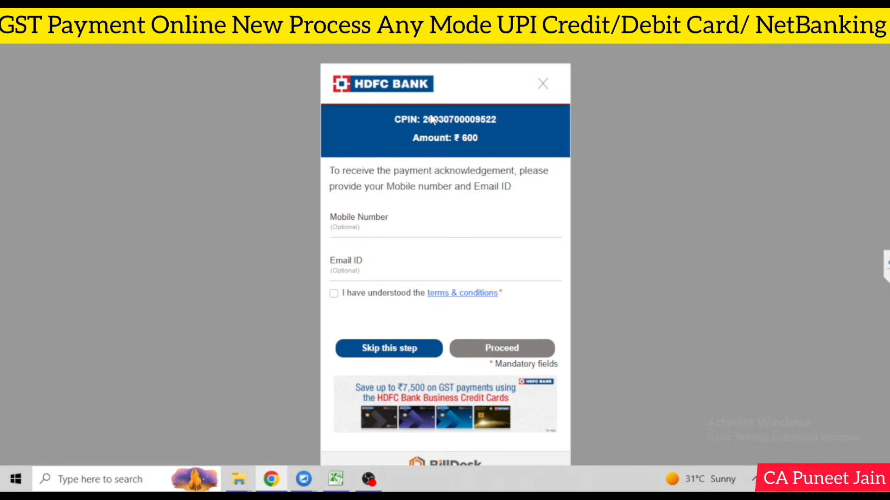
# Accept the bank's terms, skip the optional contact details, and reveal the UPI QR code for payment
pyautogui.click(333, 296)
pyautogui.click(393, 350)
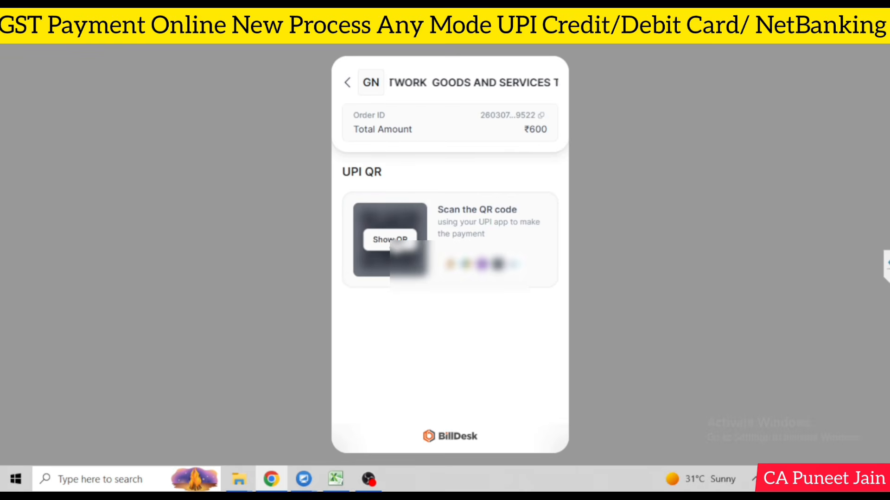
pyautogui.click(390, 240)
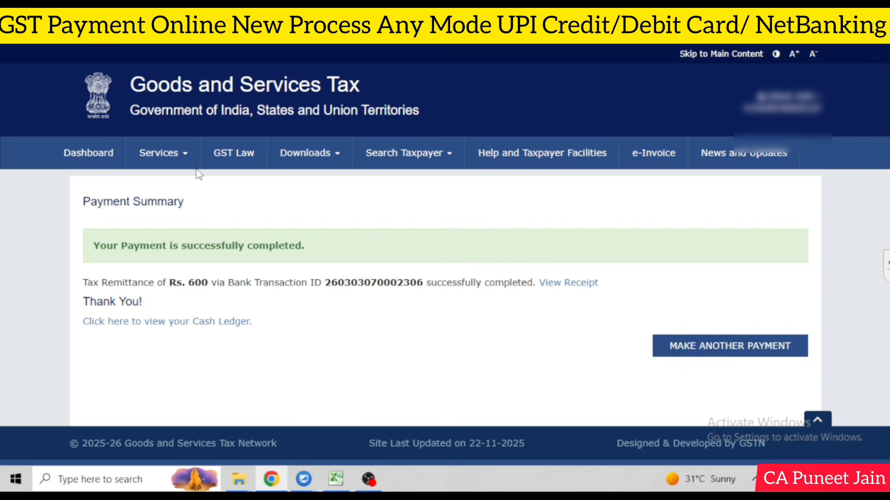
# Open the challan history from the payment services
pyautogui.moveTo(159, 157)
pyautogui.moveTo(277, 188)
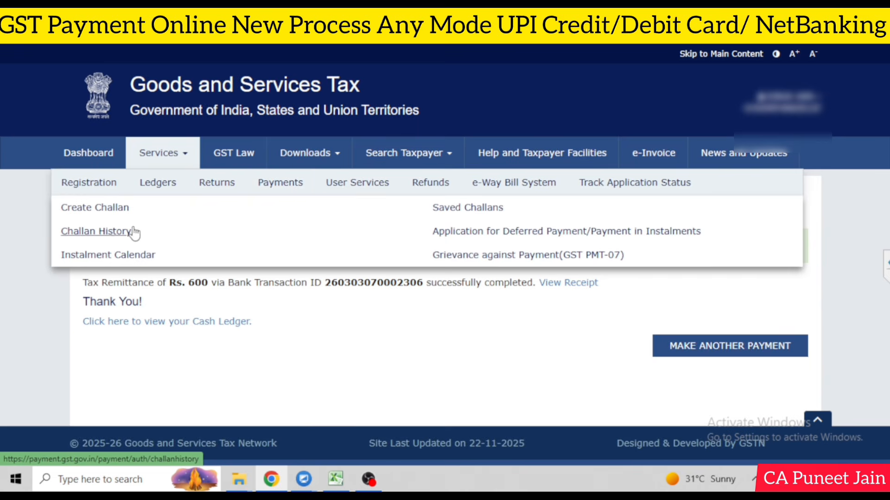